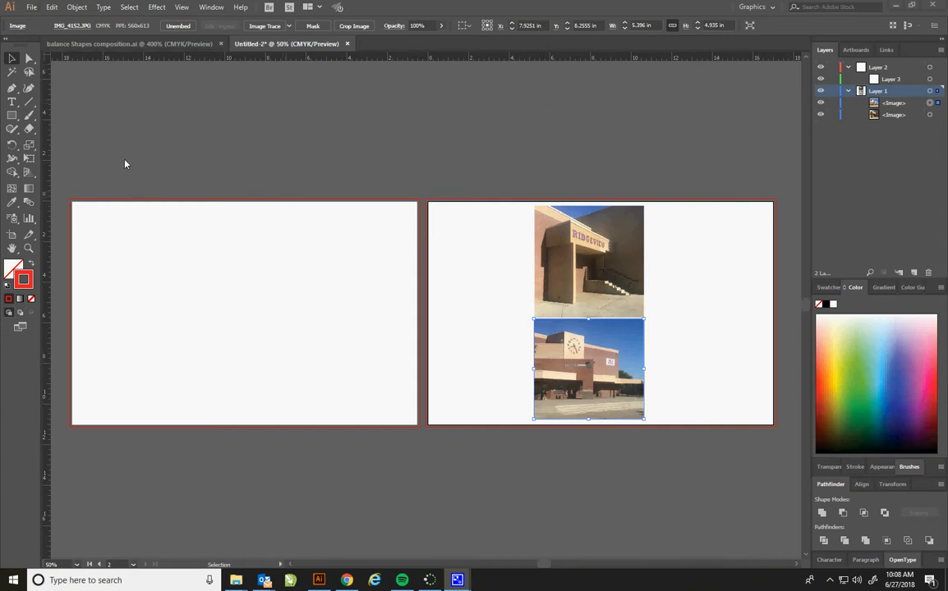
# - Start a new print document from the Tabloid preset with inches as the unit
pyautogui.click(31, 9)
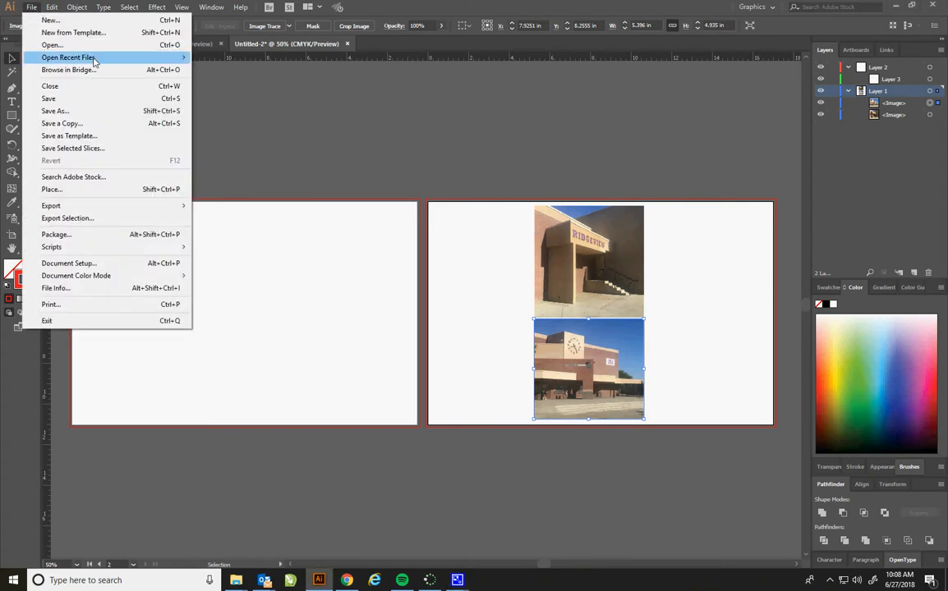
pyautogui.click(51, 20)
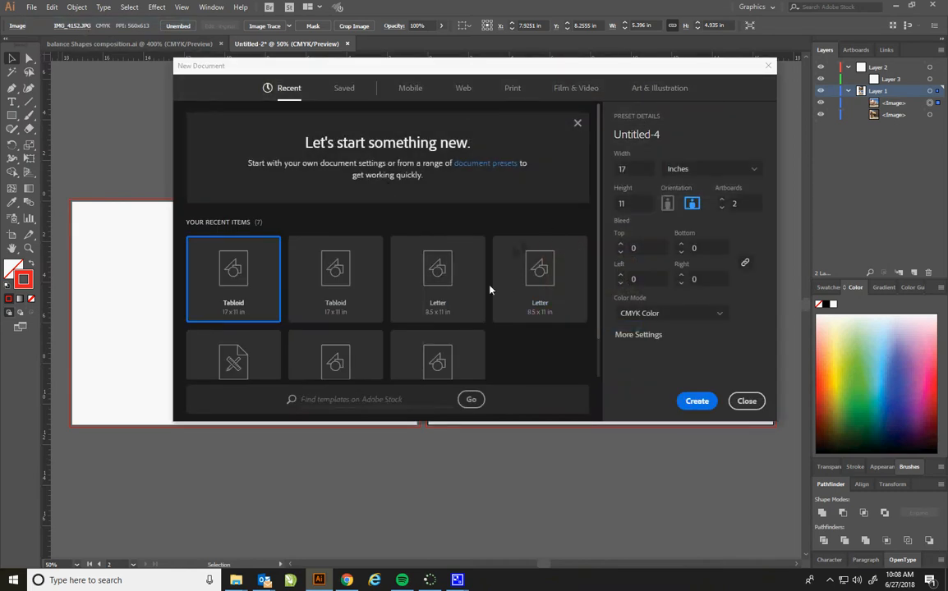
pyautogui.click(512, 93)
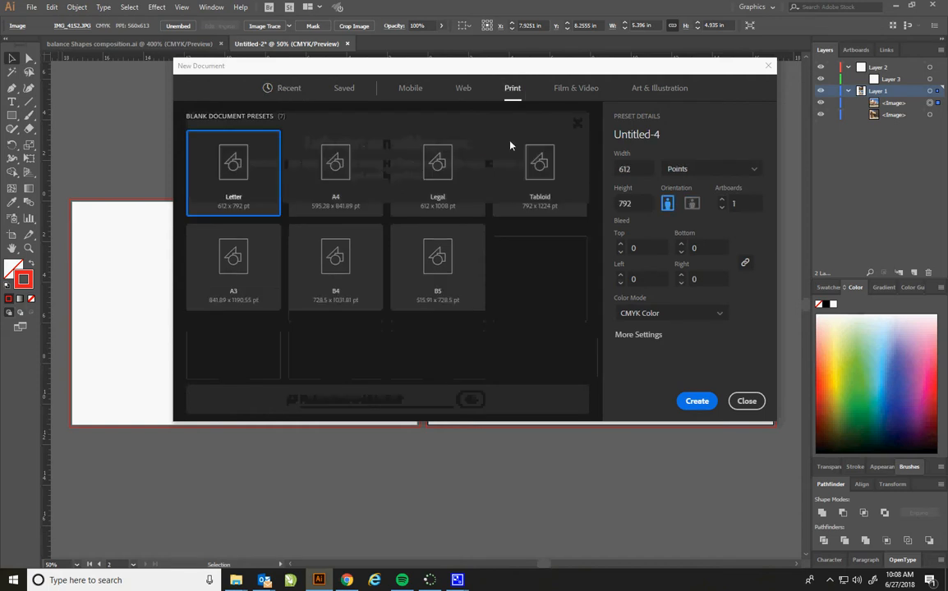
pyautogui.click(538, 191)
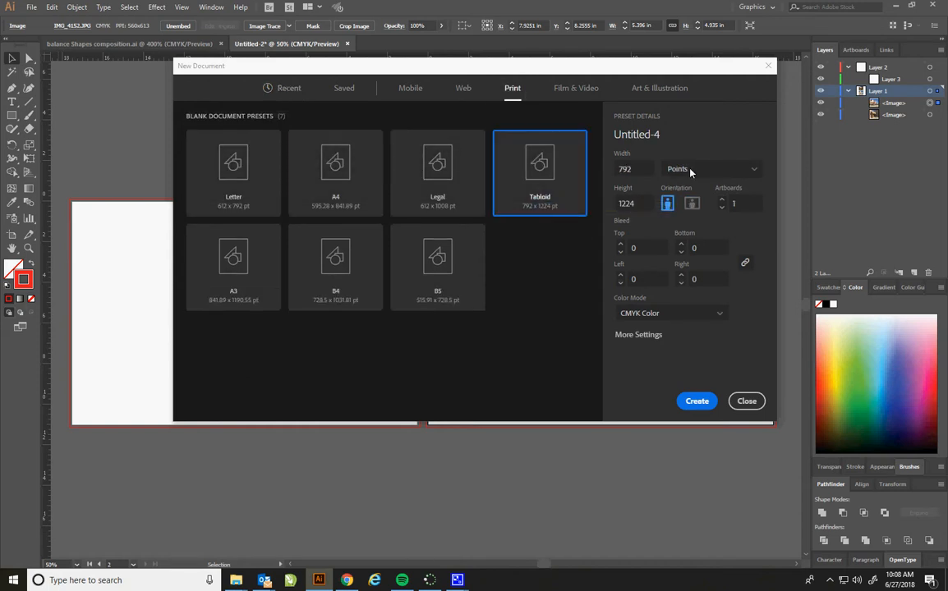
pyautogui.click(690, 171)
pyautogui.click(690, 228)
# - Create the document with landscape orientation, two artboards and a 0.125 in bleed, and close it again
pyautogui.click(623, 205)
pyautogui.click(647, 248)
pyautogui.click(692, 204)
pyautogui.click(722, 201)
pyautogui.click(646, 249)
pyautogui.write('.125')
pyautogui.press('Return')
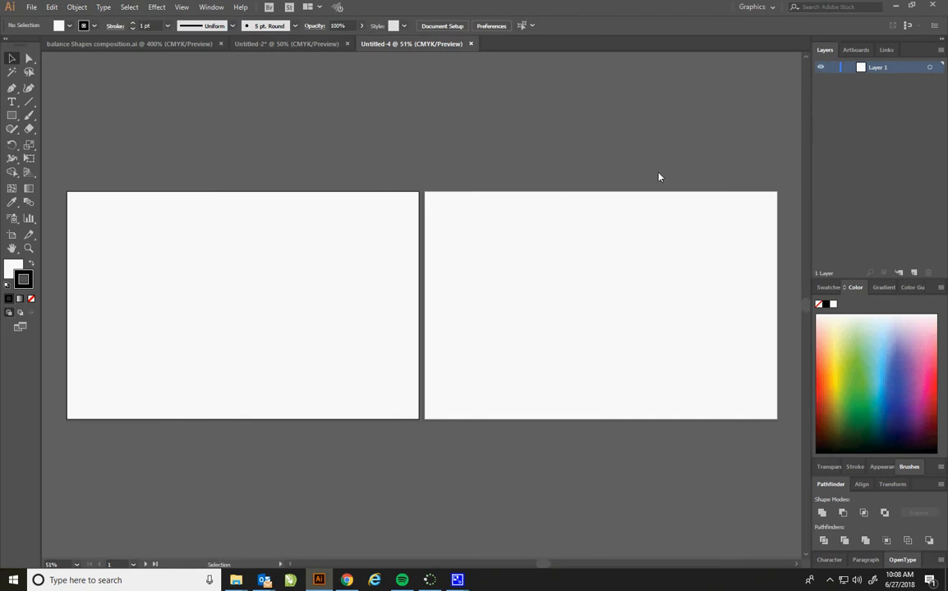
pyautogui.click(471, 45)
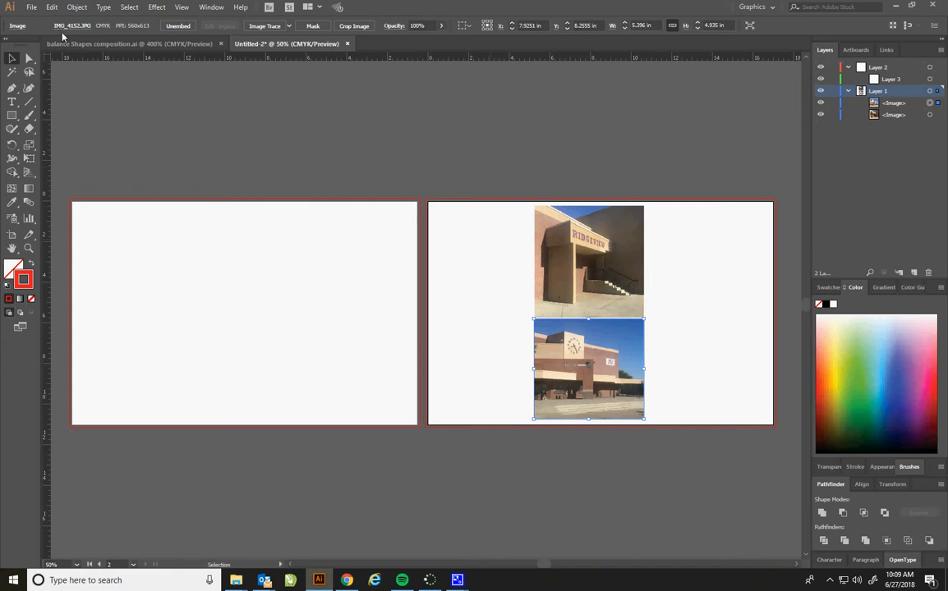
pyautogui.click(31, 7)
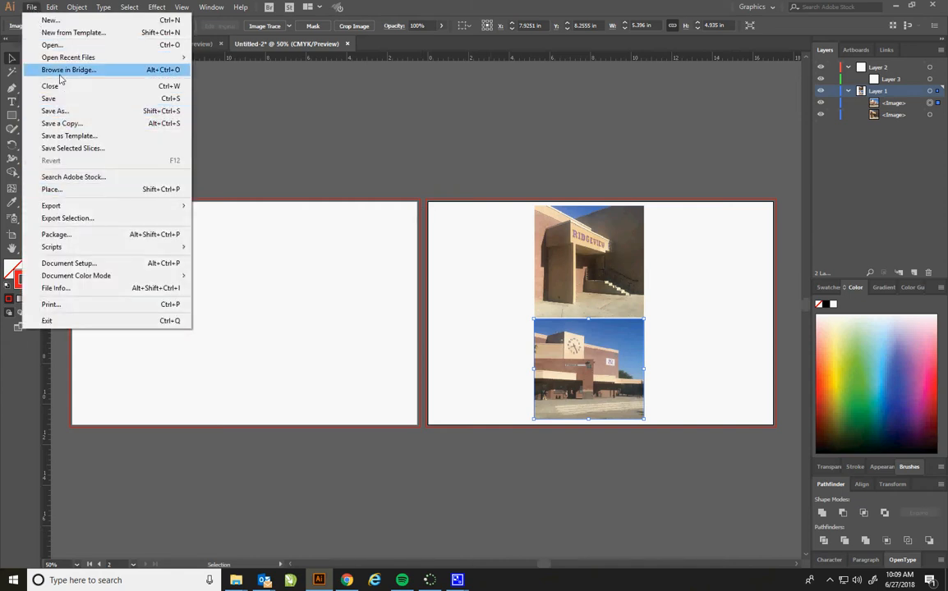
pyautogui.click(64, 189)
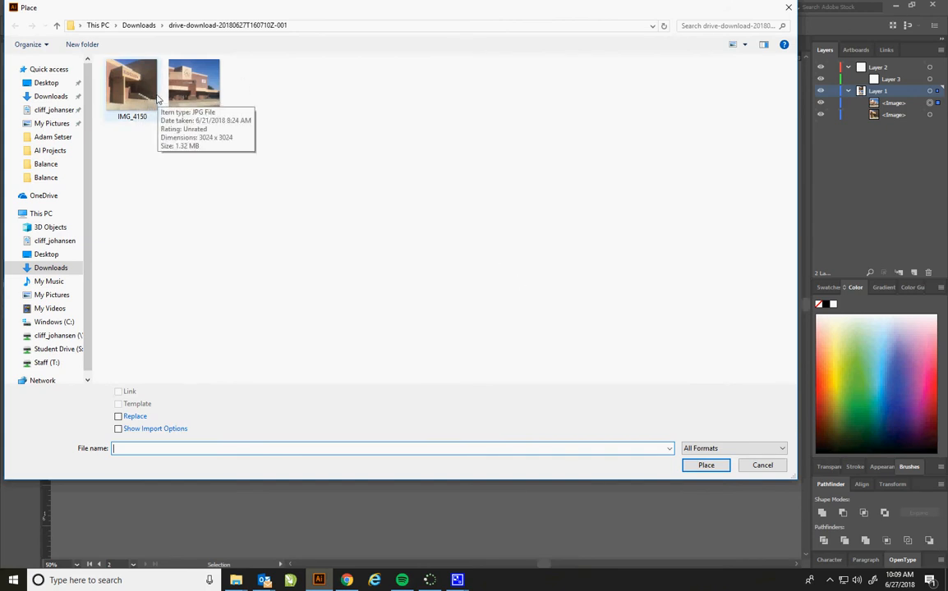
pyautogui.click(705, 465)
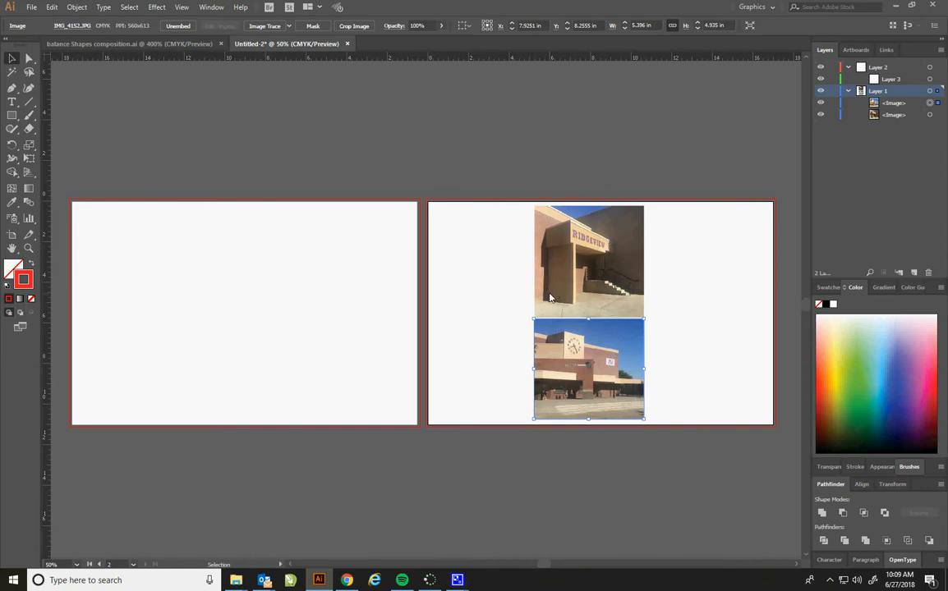
# - Delete the empty Layer 3 sublayer under Layer 2
pyautogui.press('z')
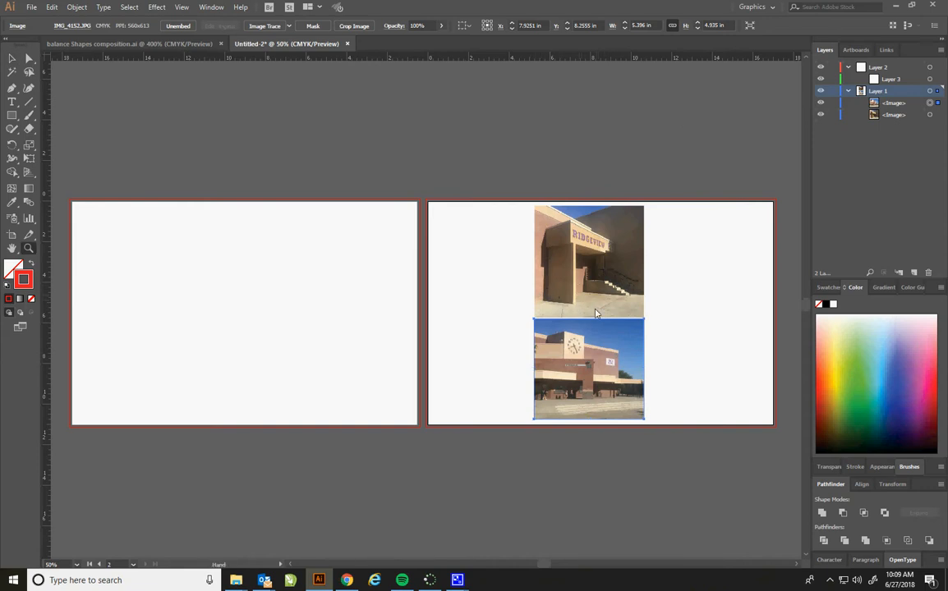
pyautogui.keyDown('alt'); pyautogui.click(599, 308); pyautogui.keyUp('alt')
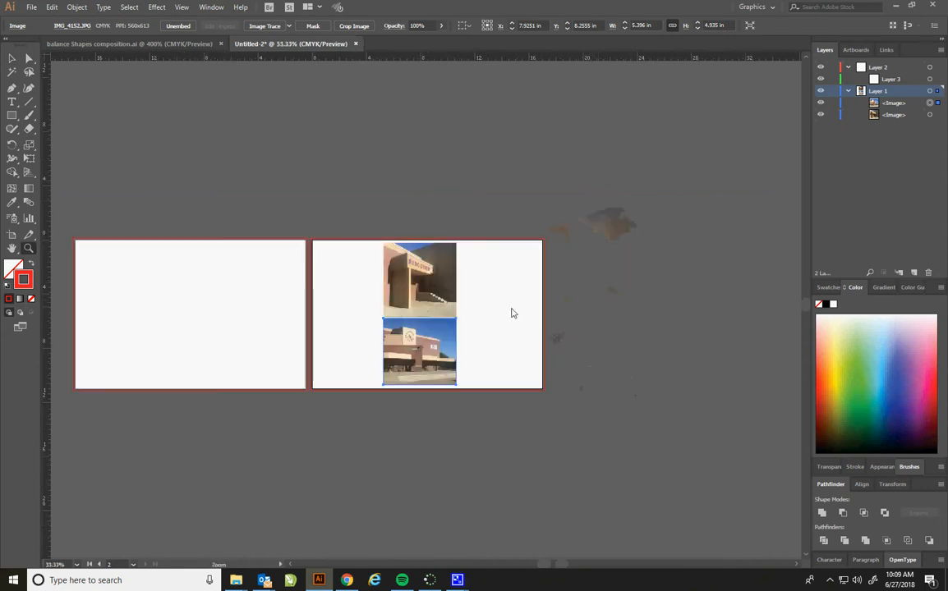
pyautogui.click(423, 312)
pyautogui.click(423, 313)
pyautogui.click(423, 315)
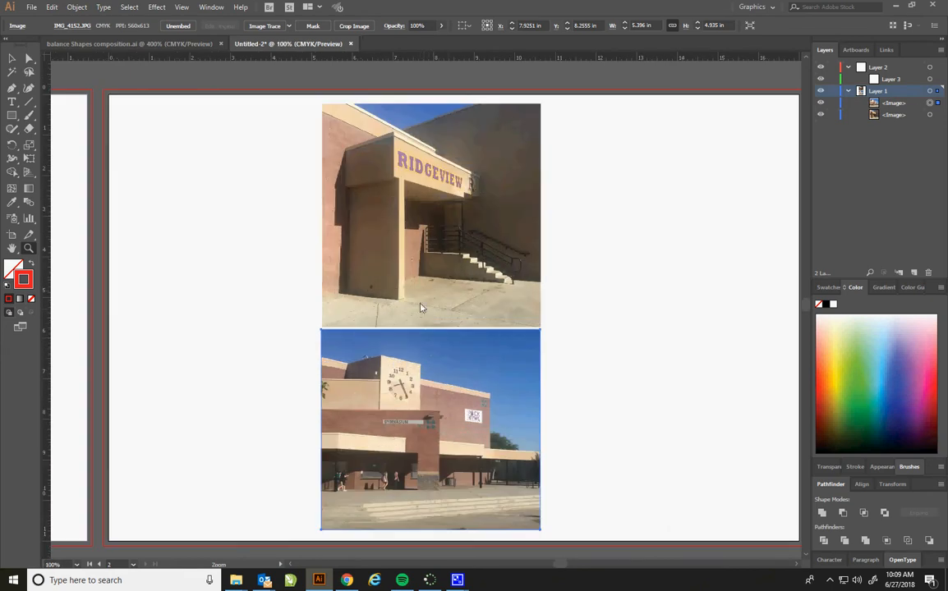
pyautogui.click(11, 58)
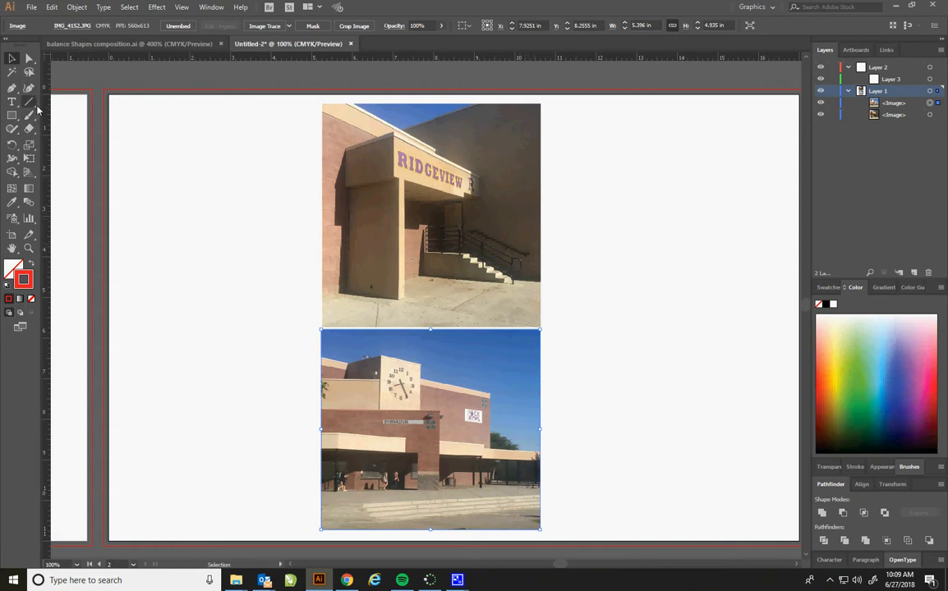
pyautogui.press('p')
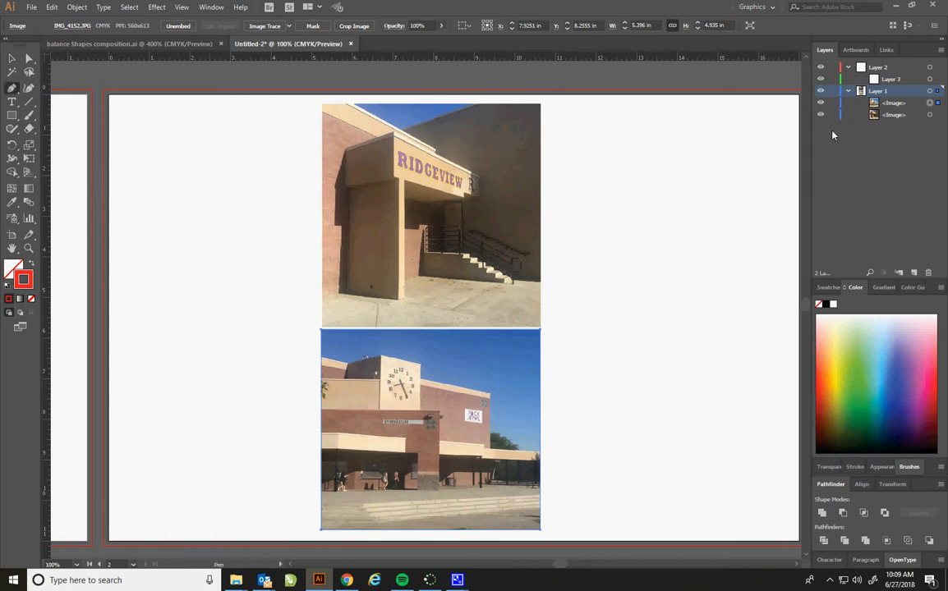
pyautogui.click(884, 151)
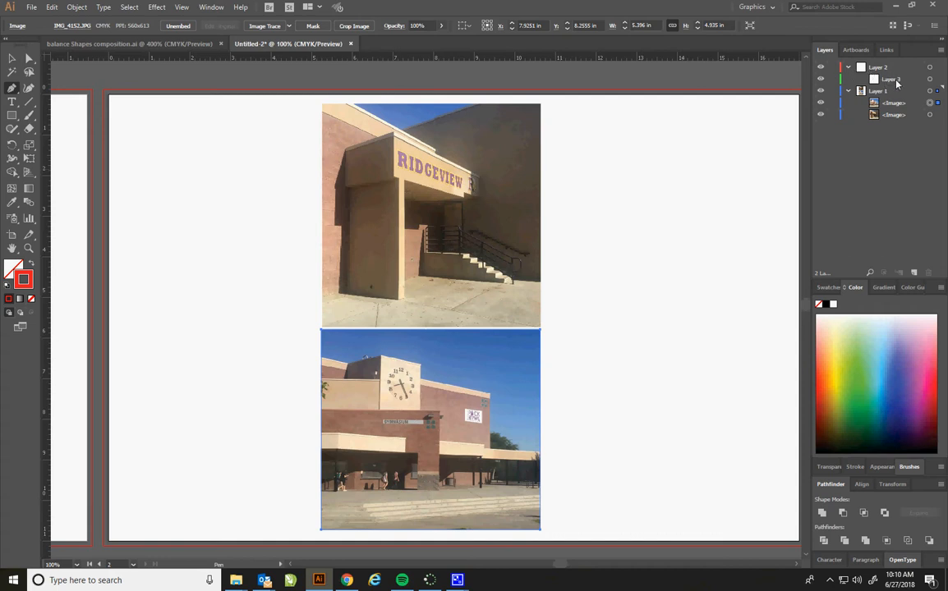
pyautogui.click(929, 79)
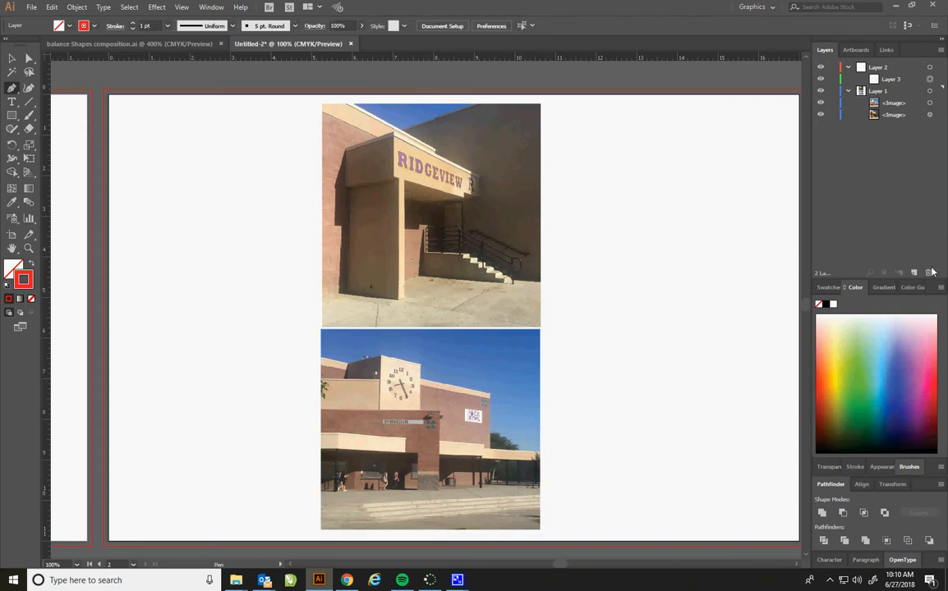
pyautogui.click(899, 80)
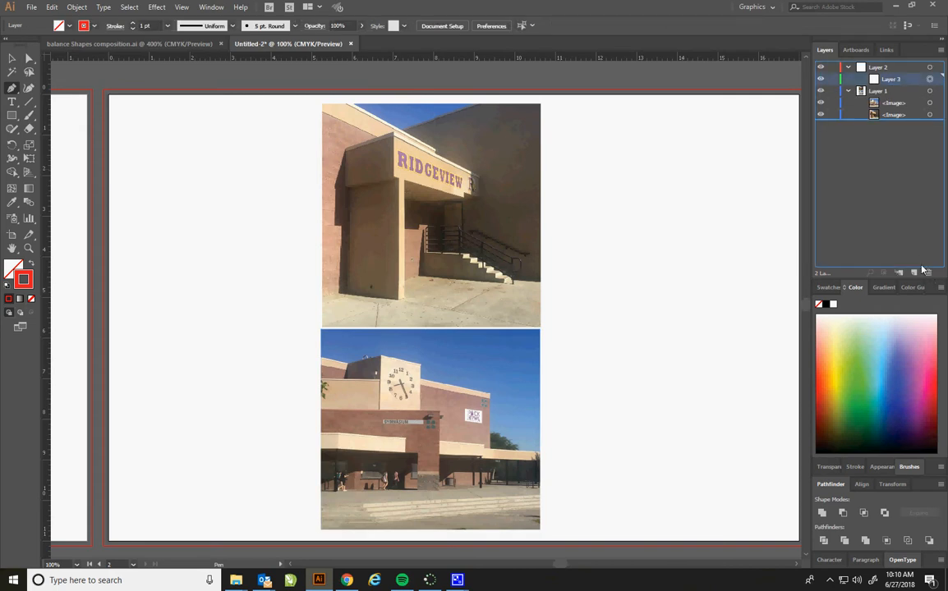
pyautogui.click(928, 273)
# - Make Layer 1 active and draw a Pen line from the Ridgeview canopy's upper front corner along its top edge, extending past the photo
pyautogui.doubleClick(882, 69)
pyautogui.click(880, 80)
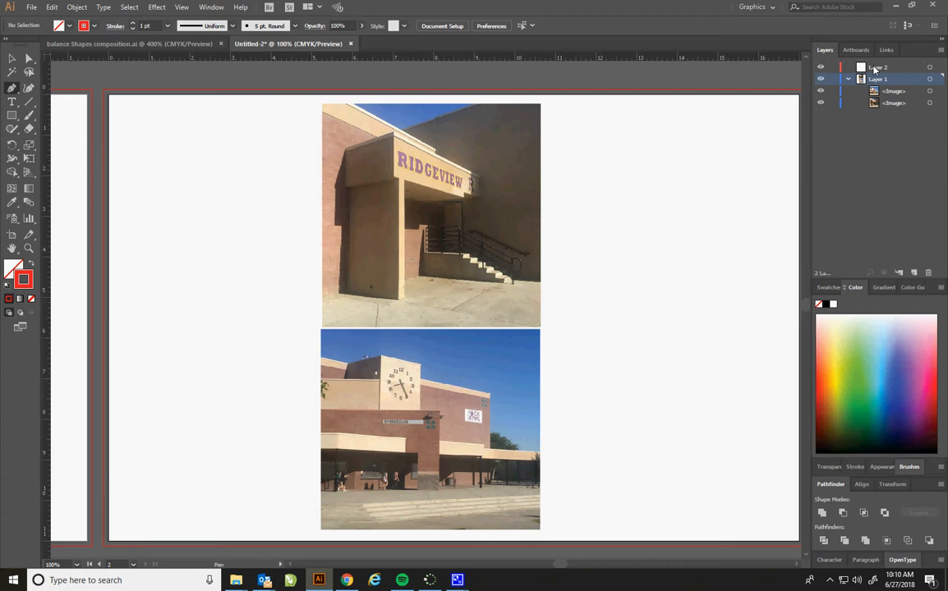
pyautogui.click(875, 70)
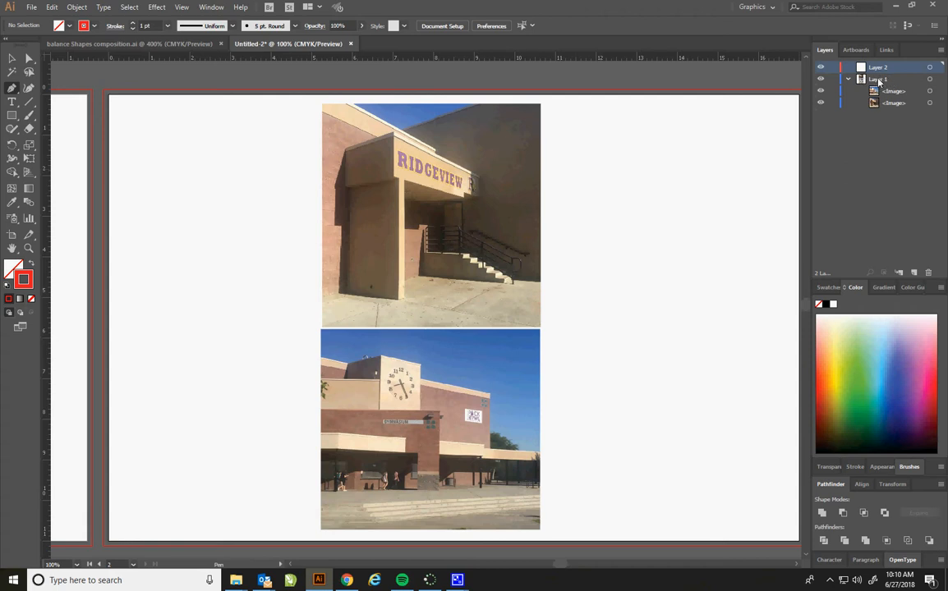
pyautogui.click(881, 82)
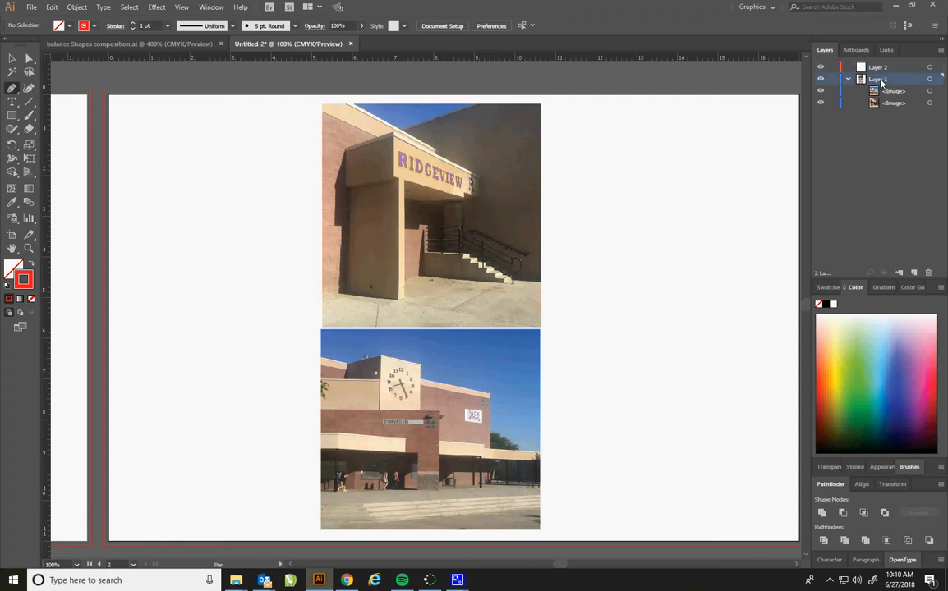
pyautogui.keyDown('ctrl'); pyautogui.click(756, 283); pyautogui.keyUp('ctrl')
pyautogui.click(395, 140)
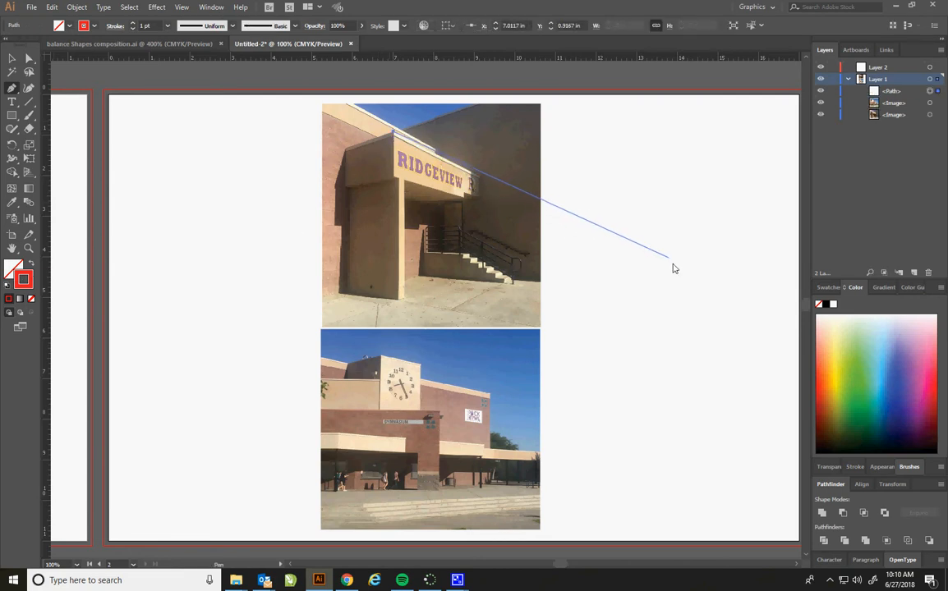
pyautogui.click(740, 310)
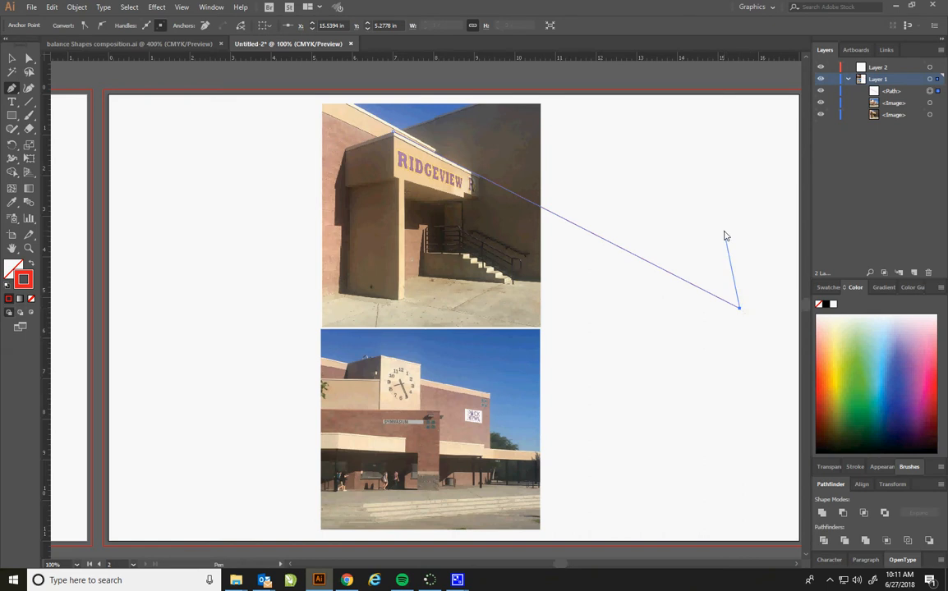
pyautogui.press('Escape')
# - Draw two more Pen lines, one along the canopy's lower edge and one from the pavement along the stair base up to the crossing
pyautogui.click(394, 177)
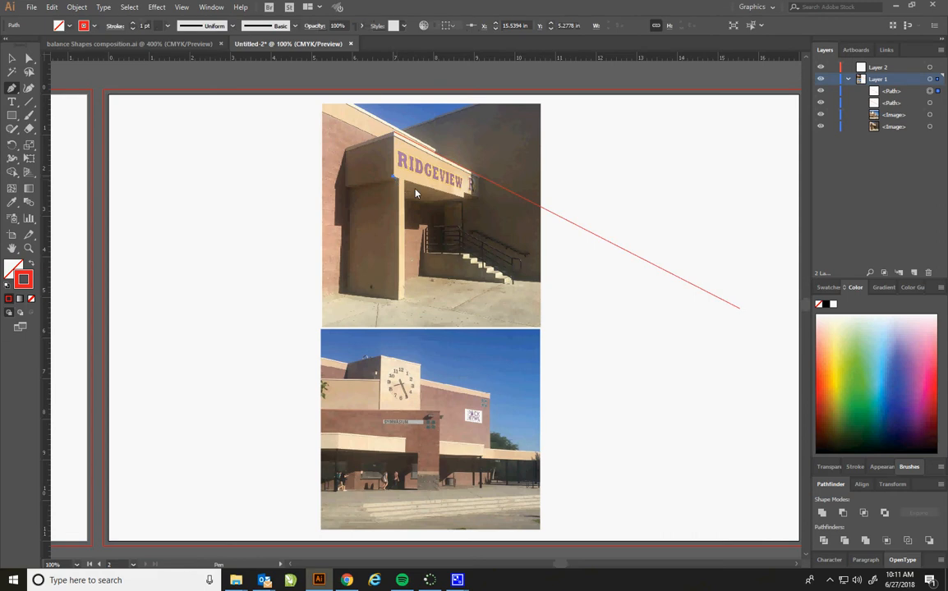
pyautogui.click(736, 282)
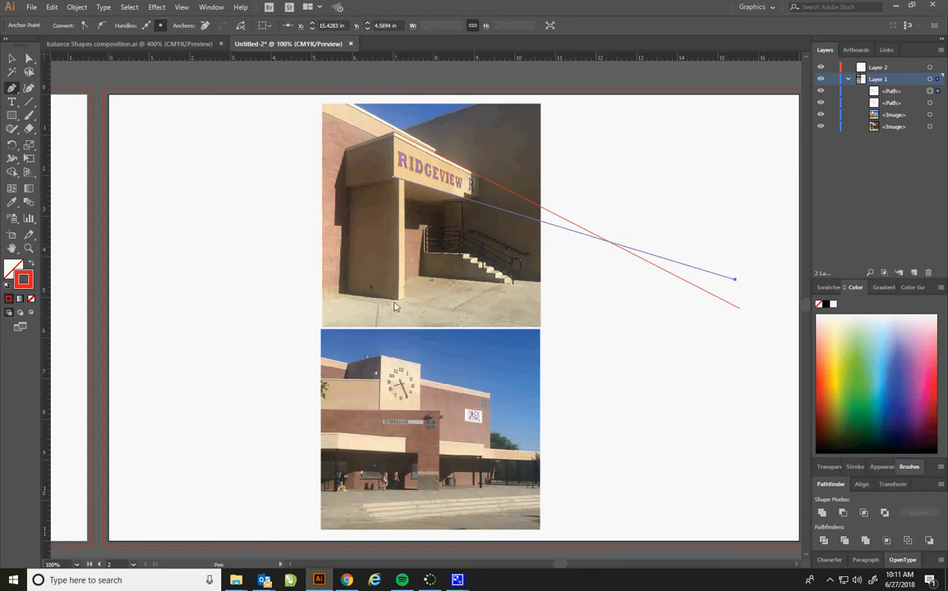
pyautogui.click(449, 313)
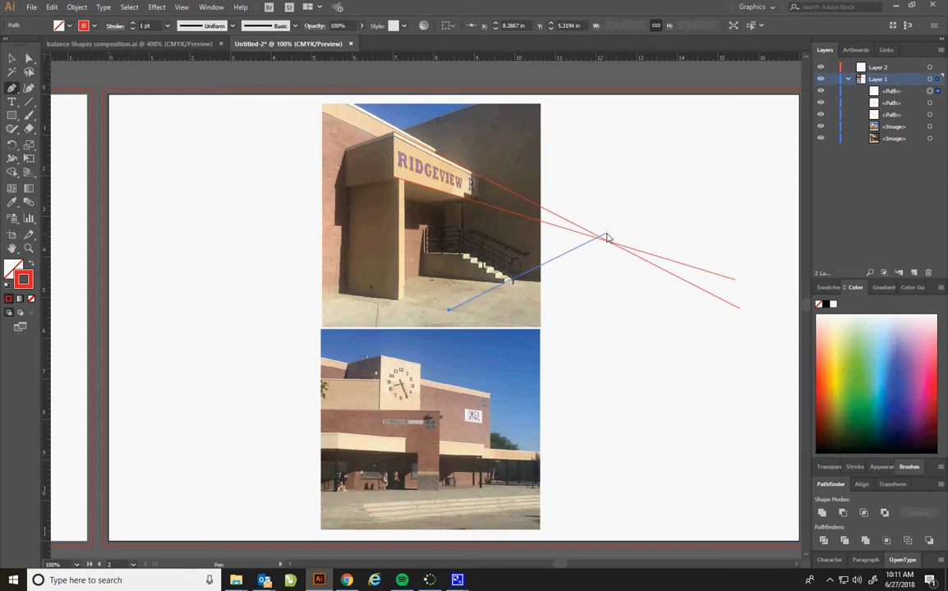
pyautogui.click(606, 237)
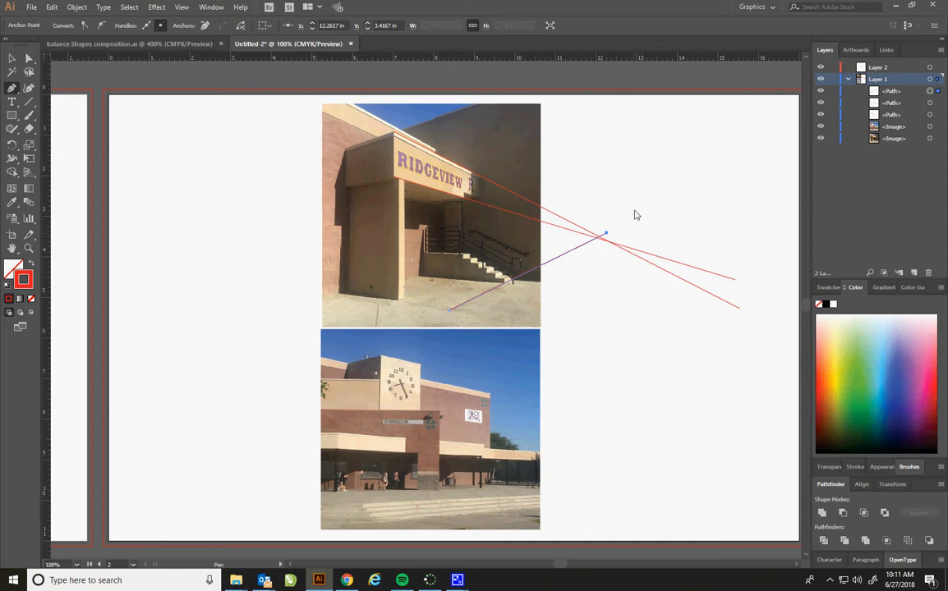
# - Adjust the red lines' endpoints to meet at one vanishing point and place a horizontal guide through it at about Y 3.57 in
pyautogui.press('a')
pyautogui.click(740, 310)
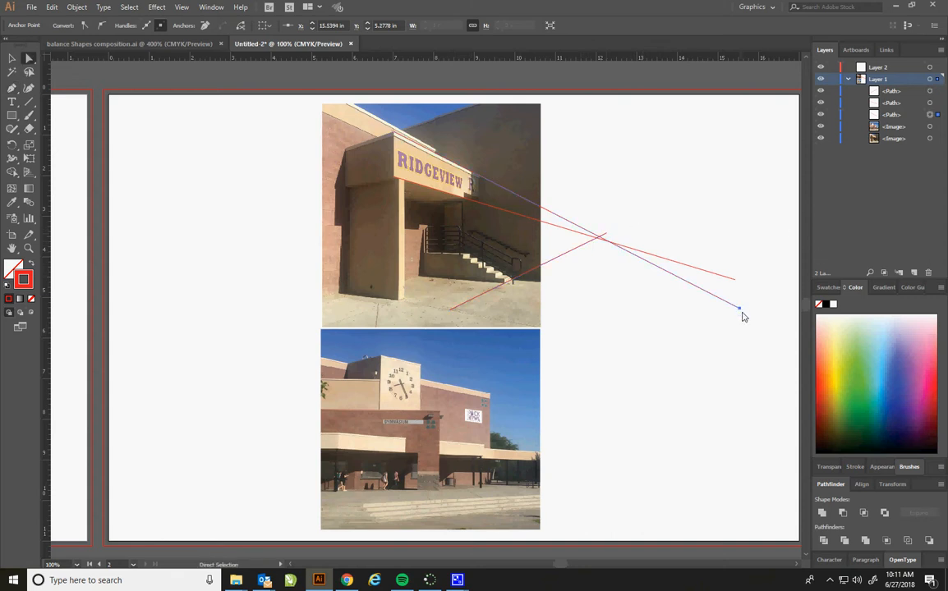
pyautogui.moveTo(739, 311); pyautogui.dragTo(735, 284)
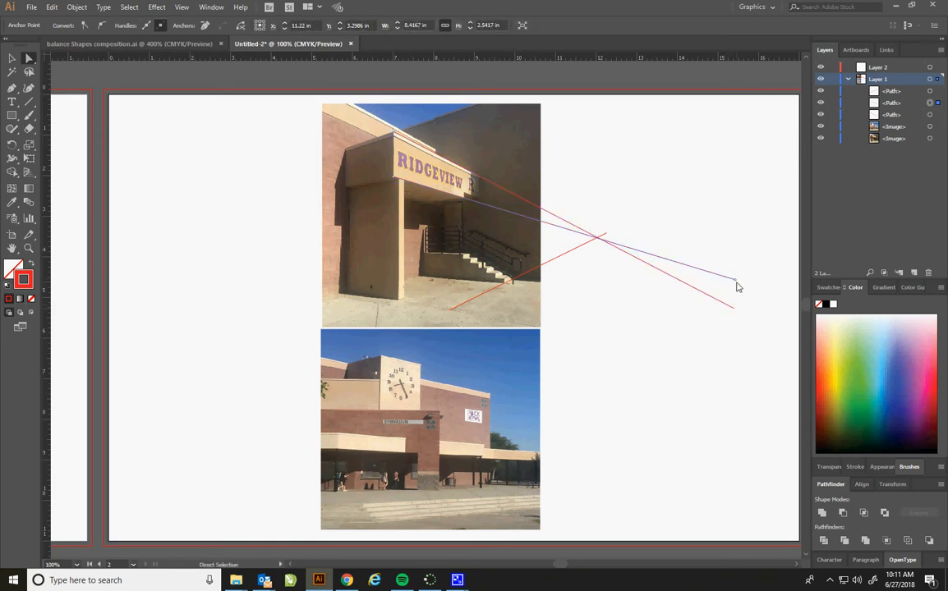
pyautogui.click(737, 287)
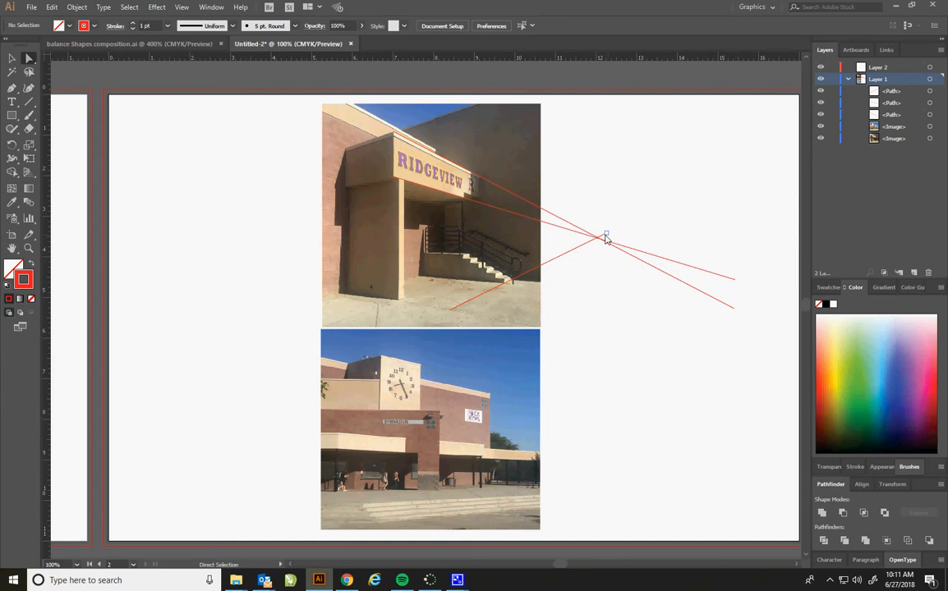
pyautogui.moveTo(605, 238); pyautogui.dragTo(600, 243)
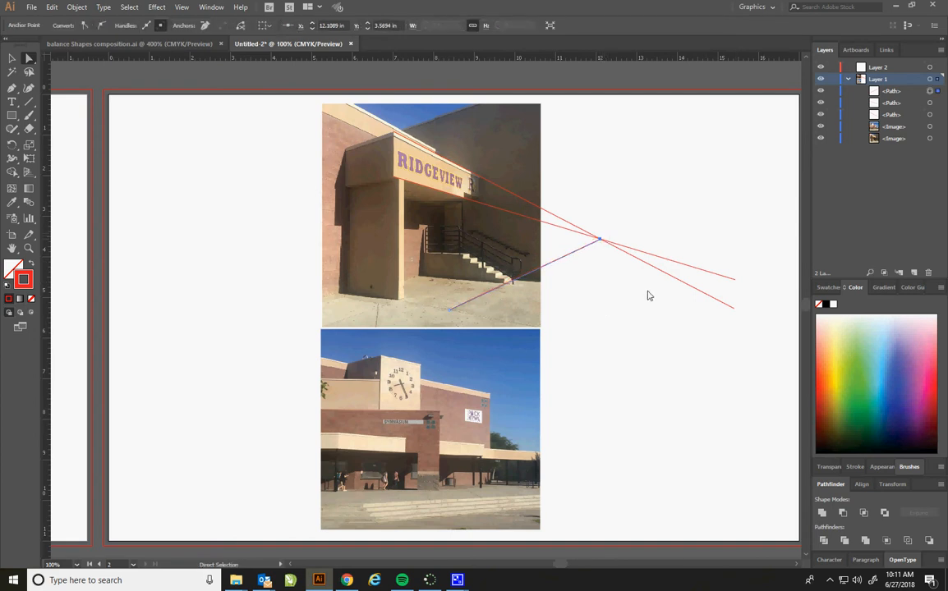
pyautogui.click(602, 271)
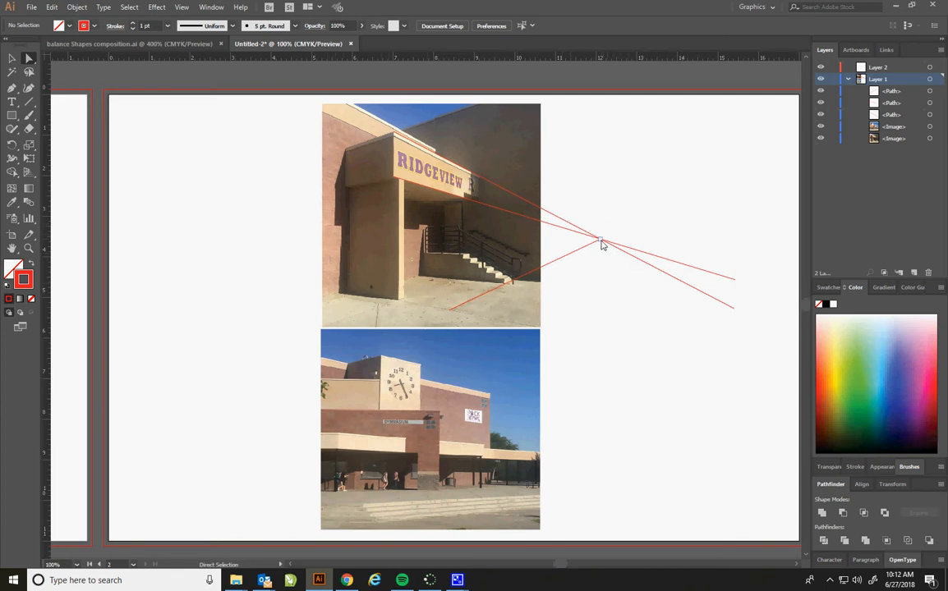
pyautogui.moveTo(488, 61); pyautogui.dragTo(603, 243)
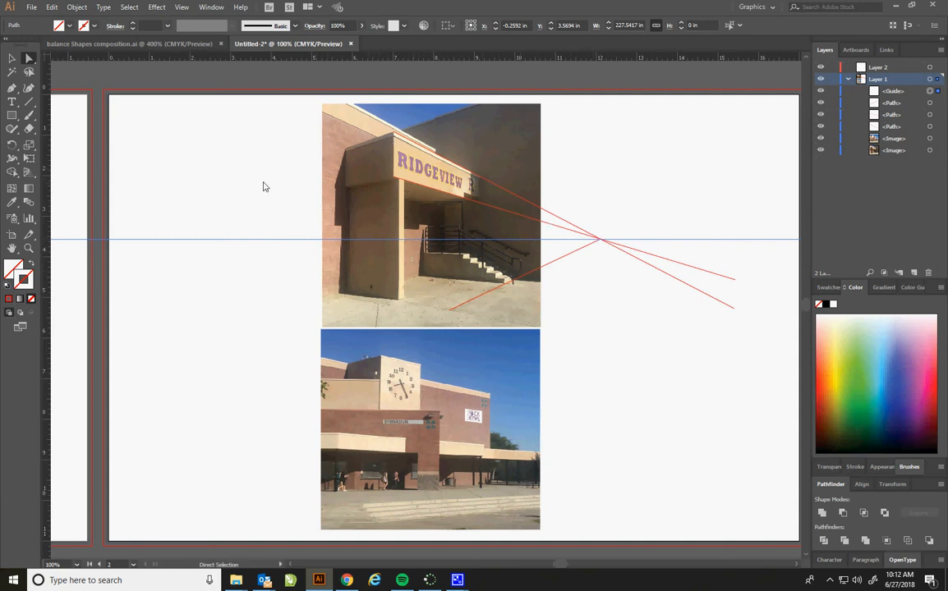
# - Draw Pen lines from the Ridgeview canopy's upper and lower front corners to one point on the horizon guide, about X -0.46 in
pyautogui.click(30, 101)
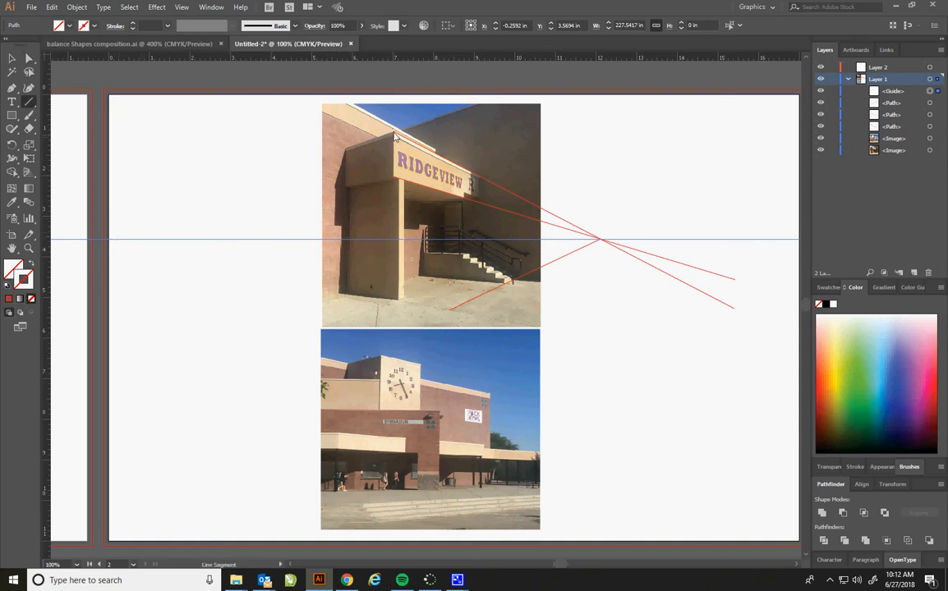
pyautogui.press('p')
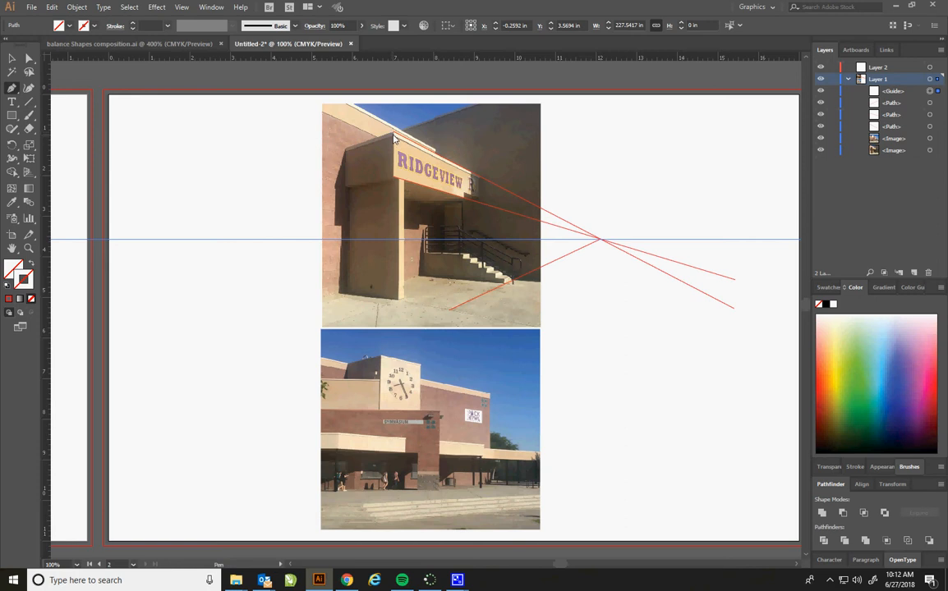
pyautogui.click(394, 133)
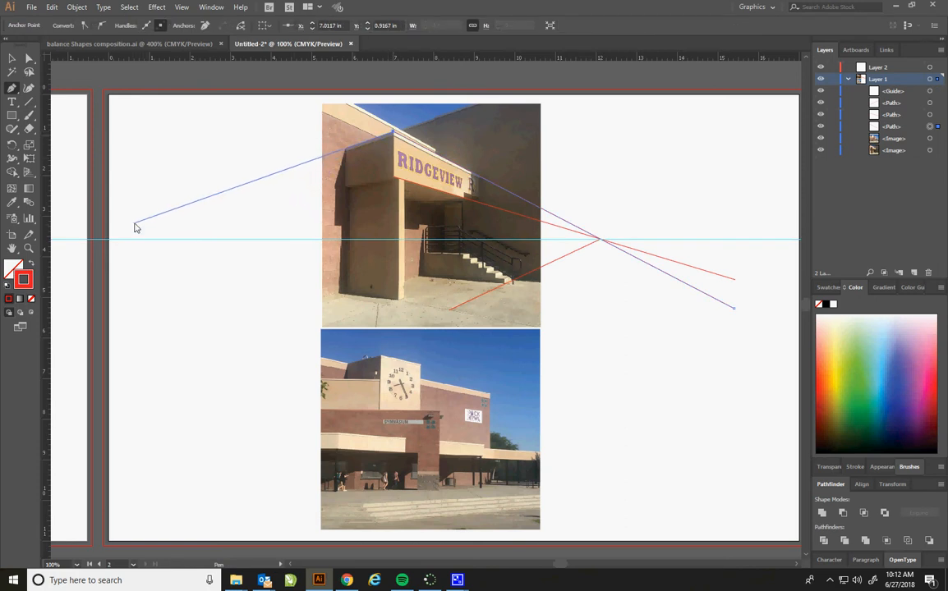
pyautogui.click(90, 241)
pyautogui.click(393, 179)
pyautogui.click(89, 239)
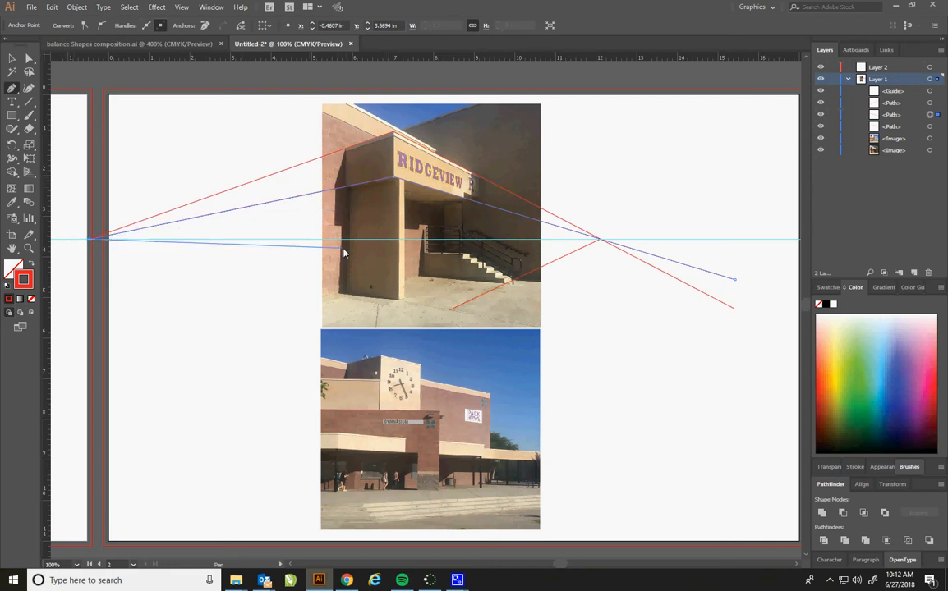
pyautogui.press('Escape')
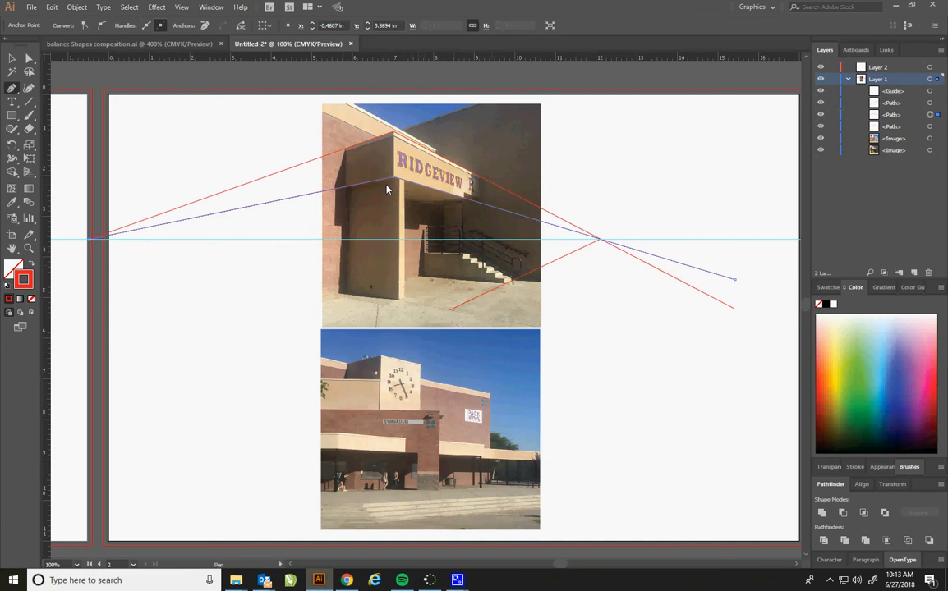
pyautogui.press('v')
pyautogui.click(289, 214)
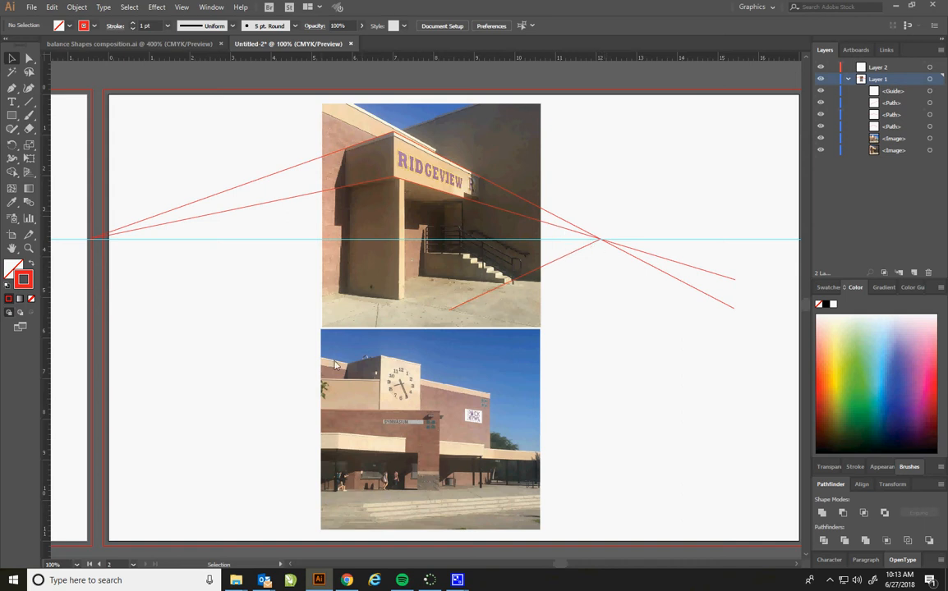
# - Draw a Pen line along the sloping roofline in the clock tower photo, extending to about X 16.87 in, Y 9 in
pyautogui.scroll(-2, 599, 448)
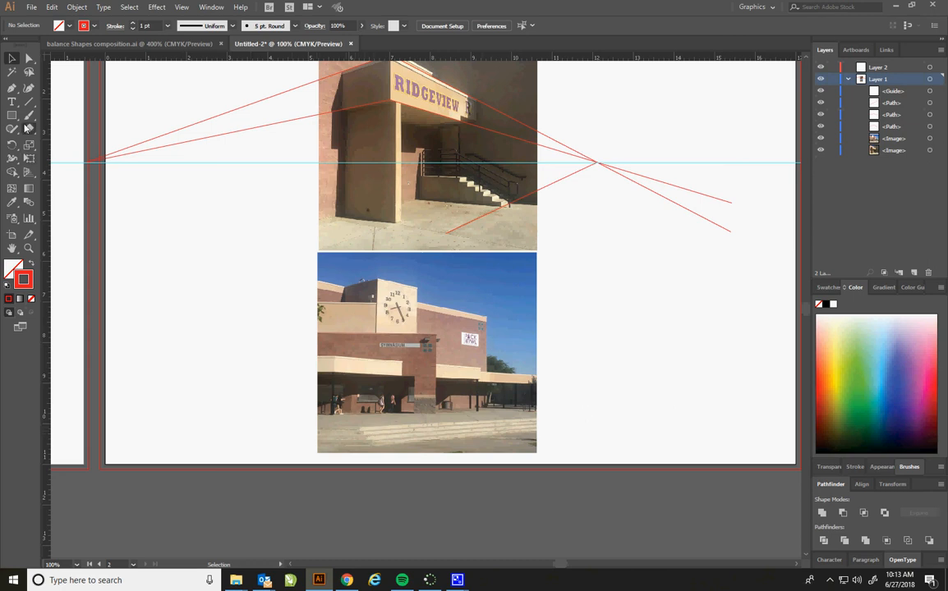
pyautogui.press('p')
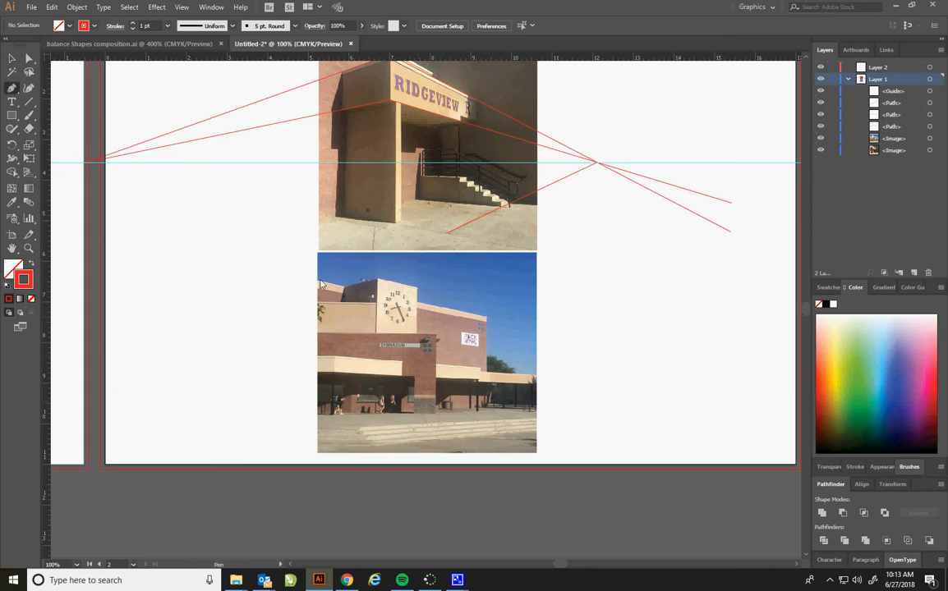
pyautogui.click(317, 282)
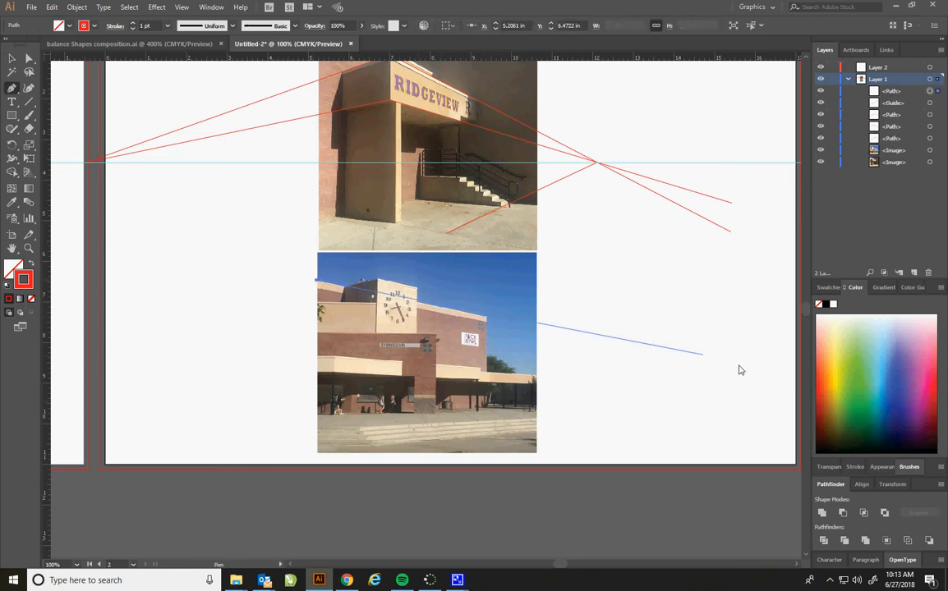
pyautogui.click(791, 383)
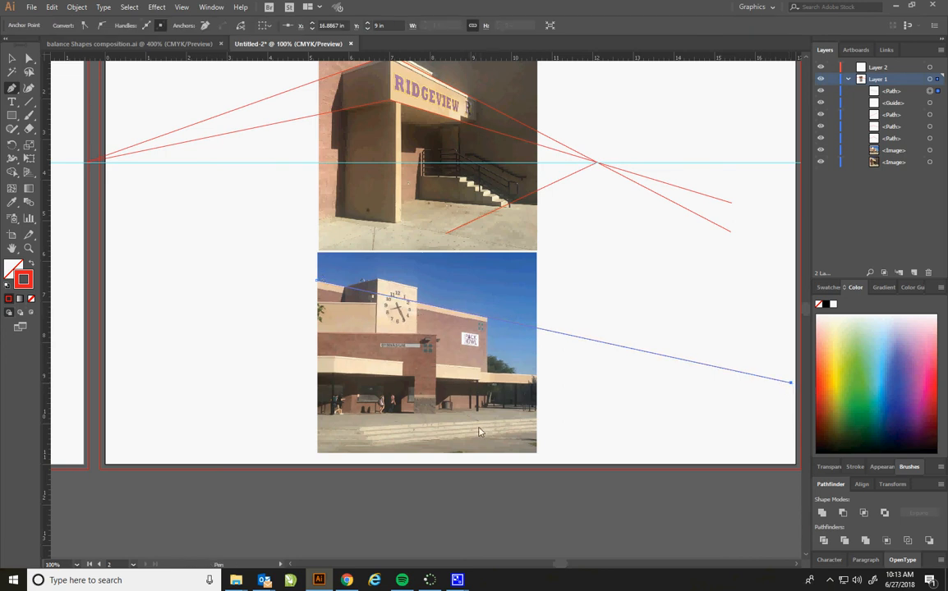
# - Draw a Pen line along the clock tower building's base, extending past the artboard to about X 18.58 in, Y 9.25 in
pyautogui.click(350, 414)
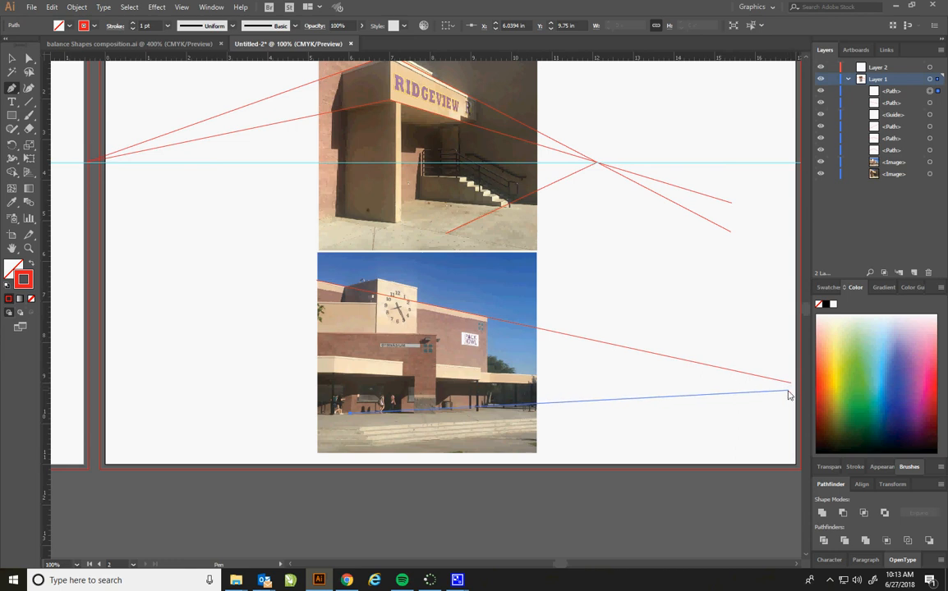
pyautogui.press('space')
pyautogui.moveTo(794, 396); pyautogui.dragTo(511, 407)
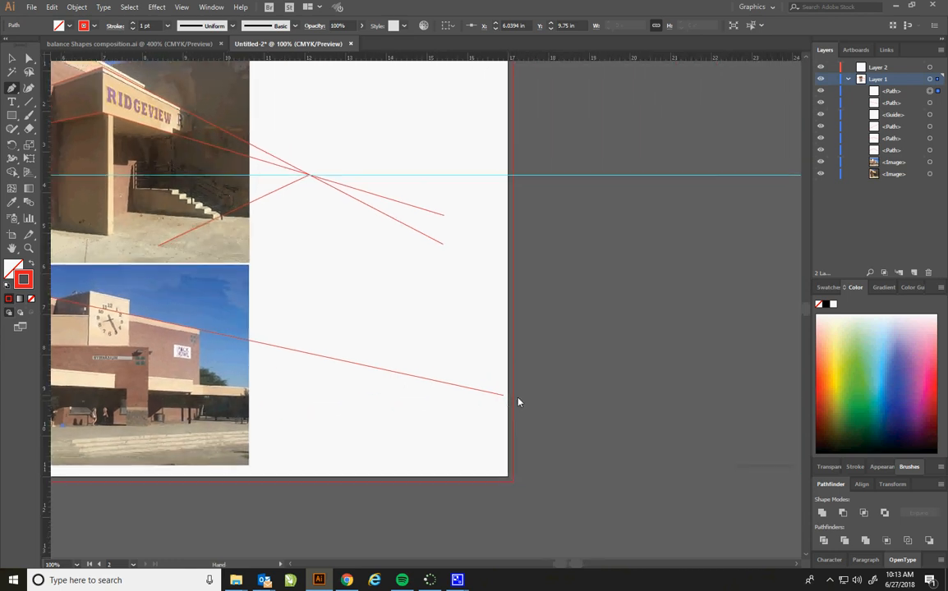
pyautogui.click(577, 406)
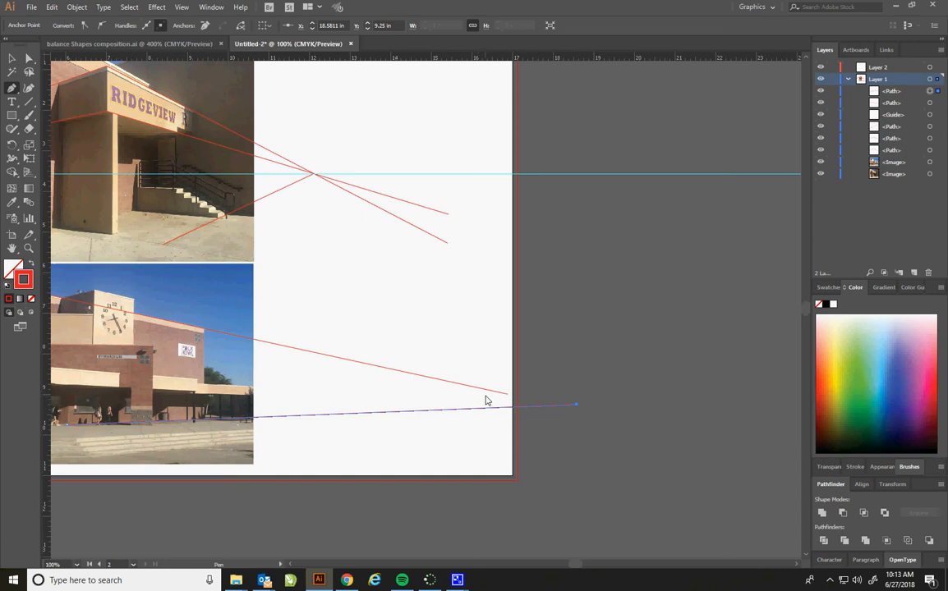
# - Extend the roofline's outer endpoint until it crosses the base line, and place a horizontal guide through the crossing at about Y 9.28 in
pyautogui.press('a')
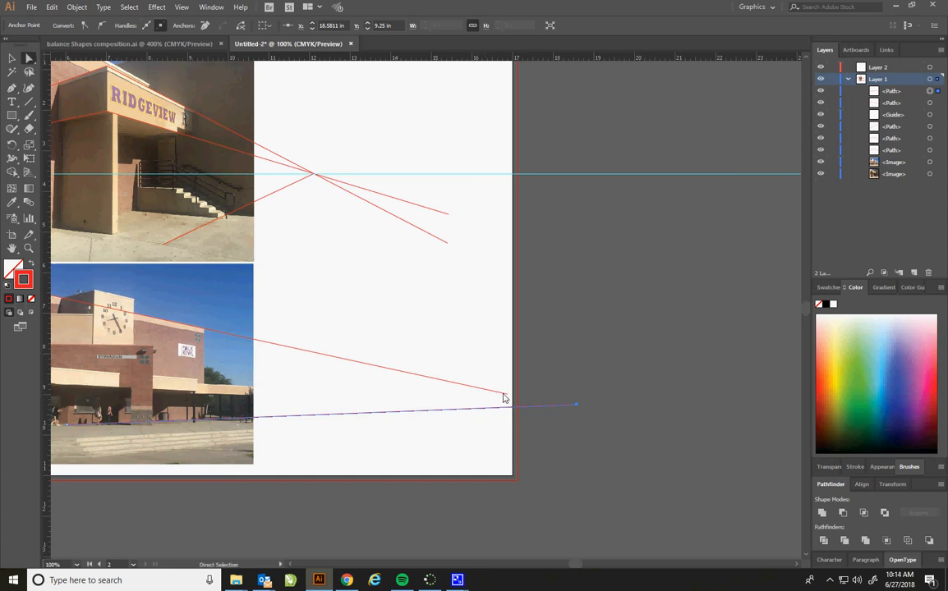
pyautogui.click(508, 395)
pyautogui.moveTo(507, 396); pyautogui.dragTo(594, 417)
pyautogui.moveTo(570, 59); pyautogui.dragTo(560, 406)
pyautogui.moveTo(317, 439); pyautogui.dragTo(520, 429)
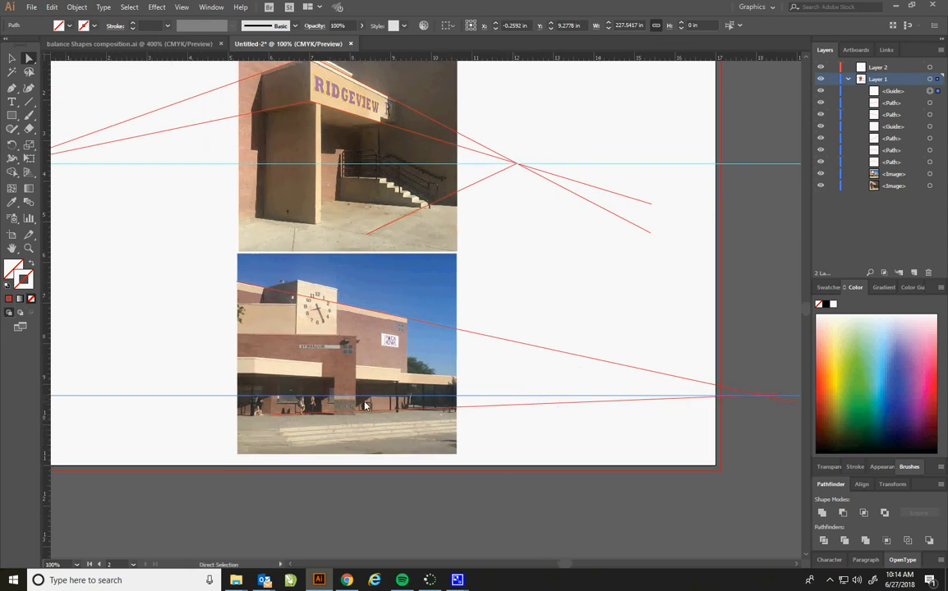